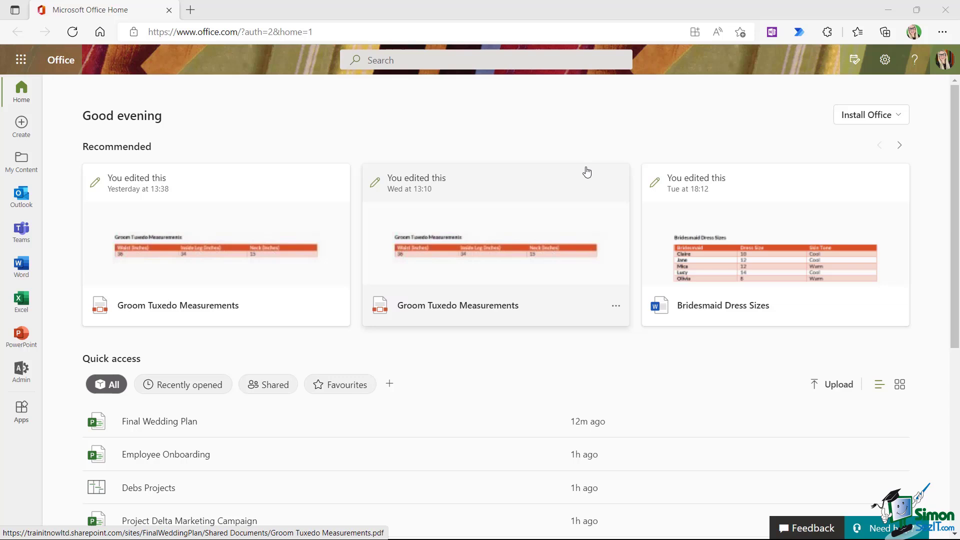
- In a new tab, search Bing for 'use power bi desktop to connect with your project data' and scroll the results
click(191, 10)
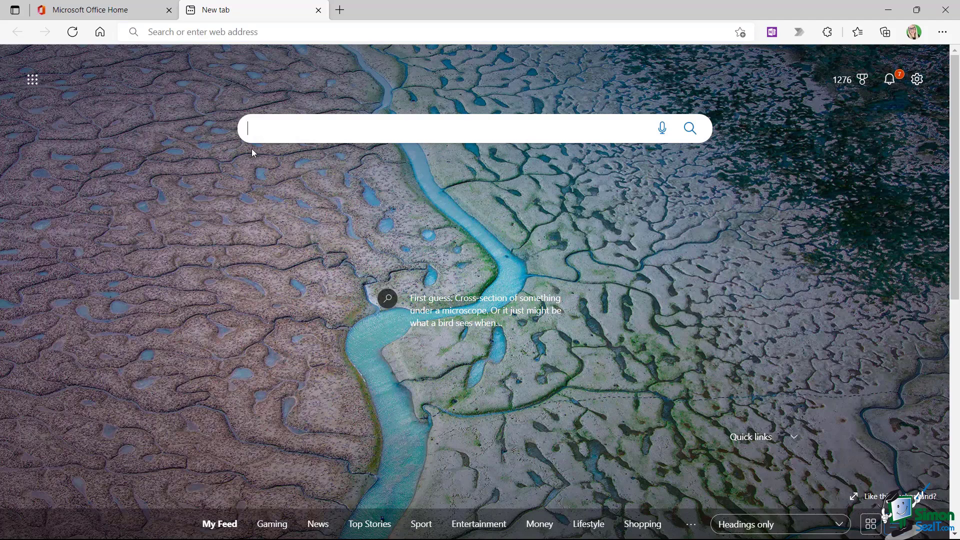
text(use power bi desktop to connect with your project data)
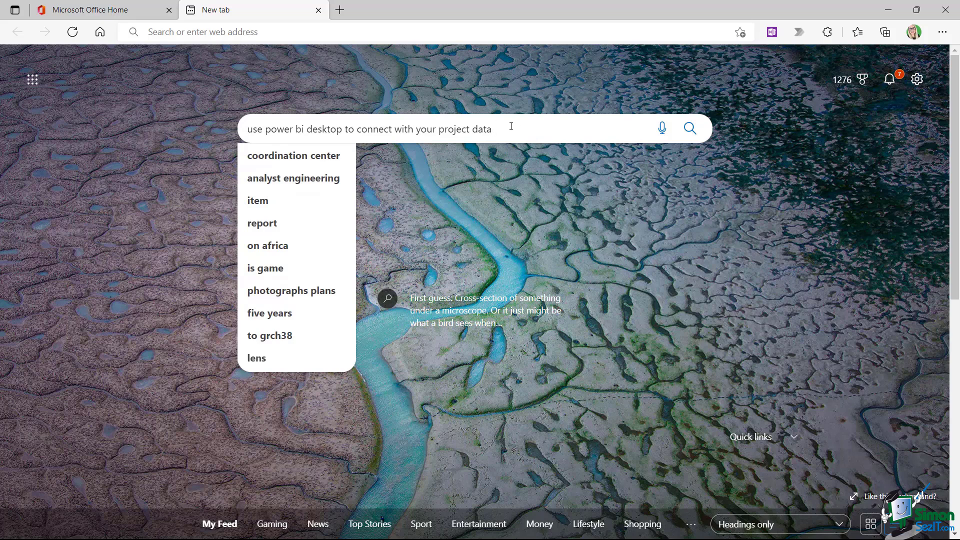
key(Return)
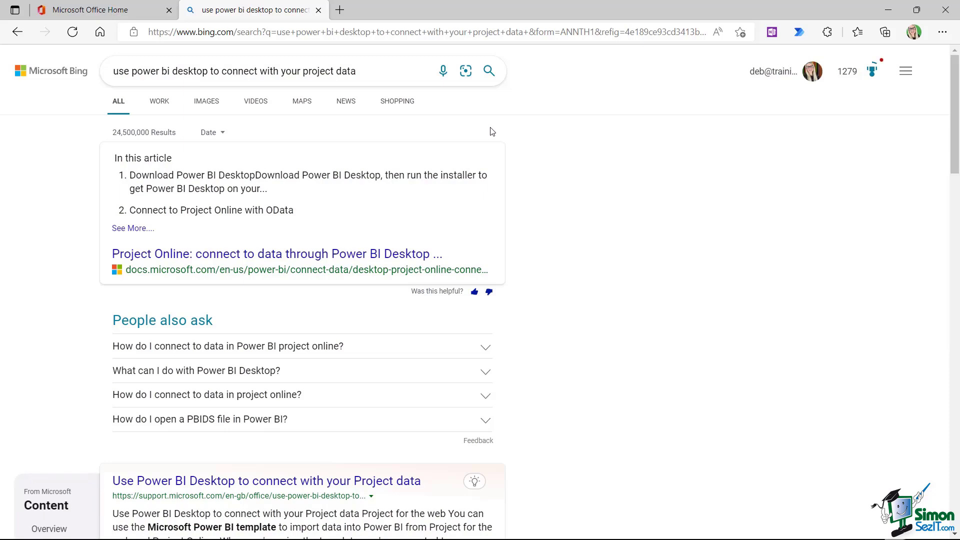
scroll(452, 250, down, 6)
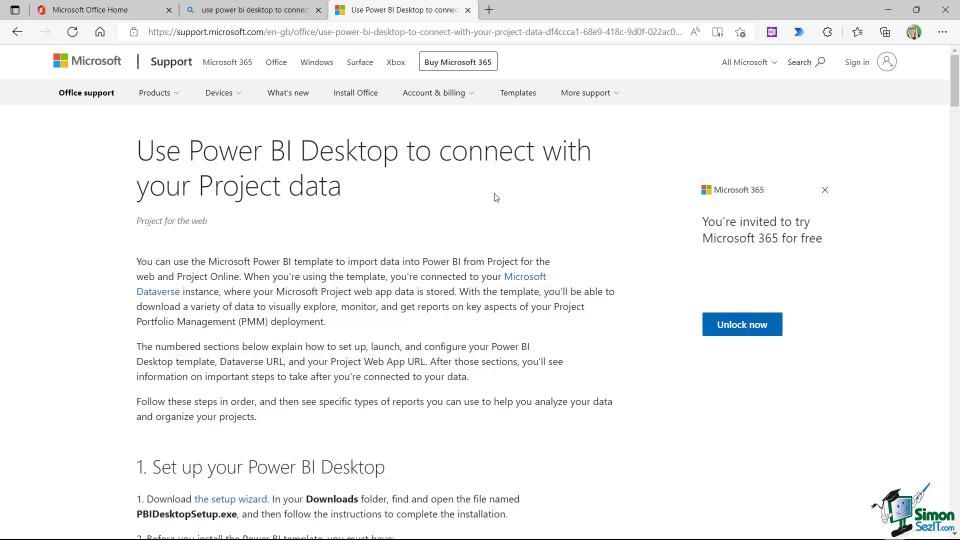
- Scroll the support article down to its setup steps and the Project Power BI templates download
scroll(496, 198, down, 1)
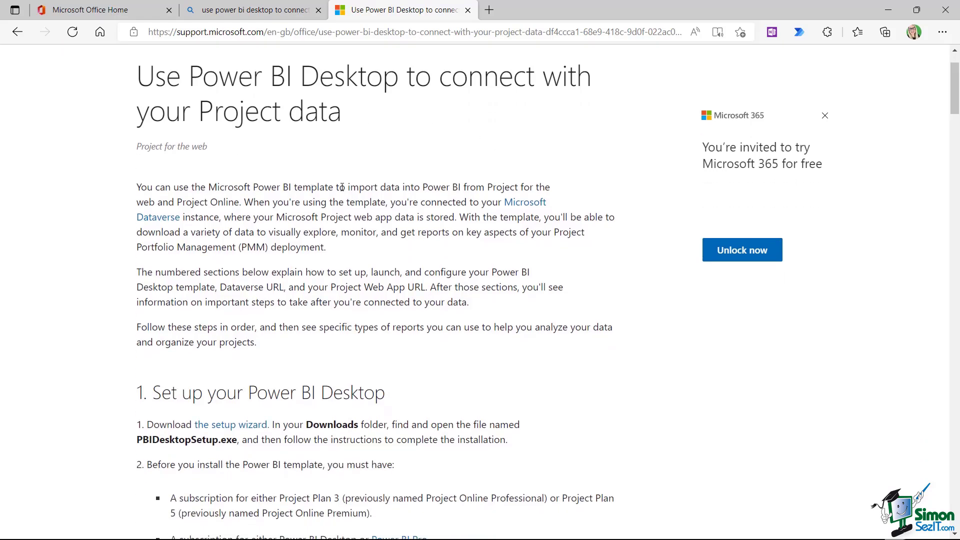
scroll(484, 237, down, 2)
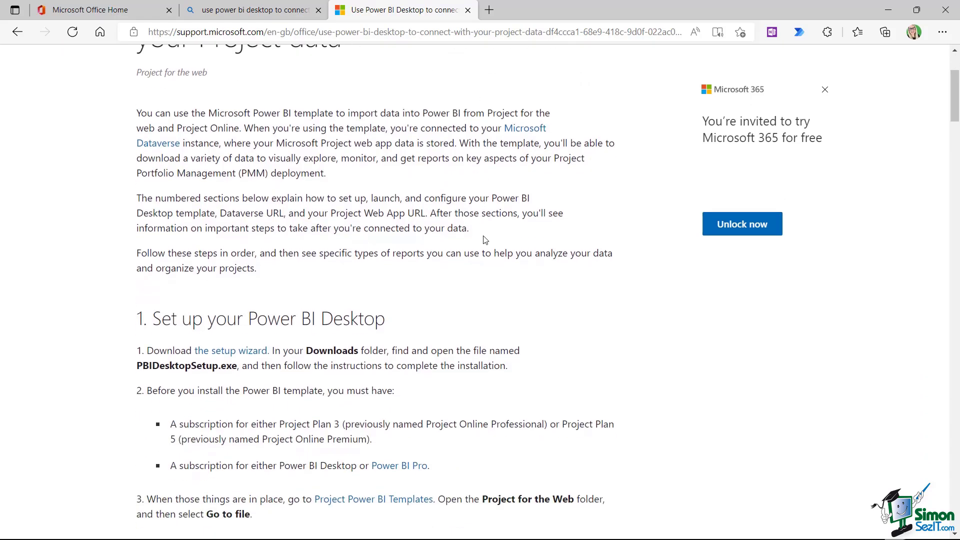
scroll(484, 238, down, 2)
scroll(484, 239, down, 1)
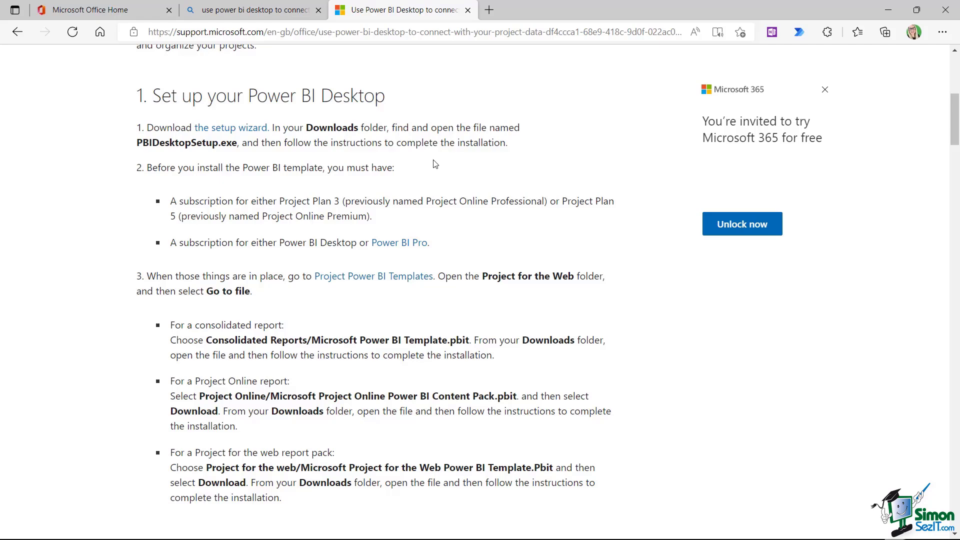
scroll(435, 164, down, 1)
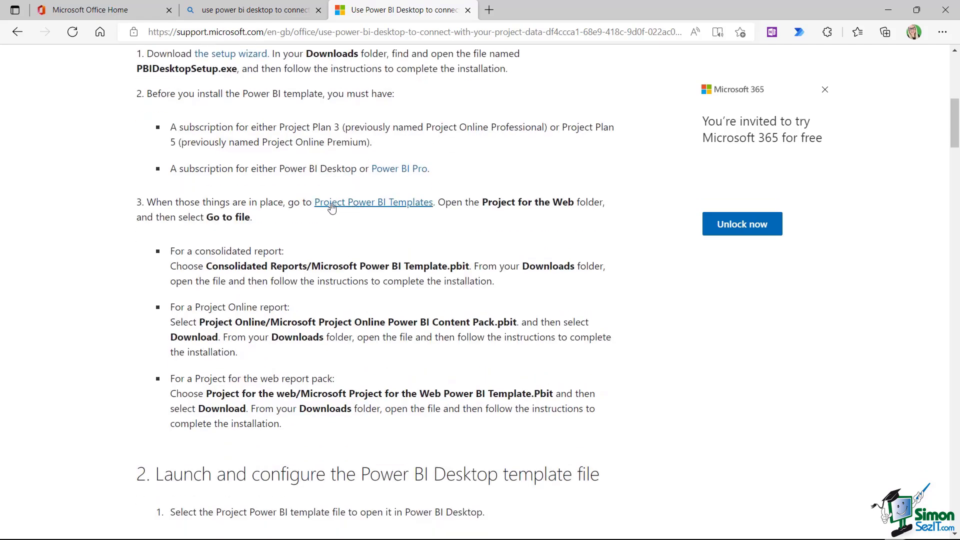
- Go into the Project-Power-BI-Templates repository's Project for the Web folder and open the .pbit template file
click(406, 207)
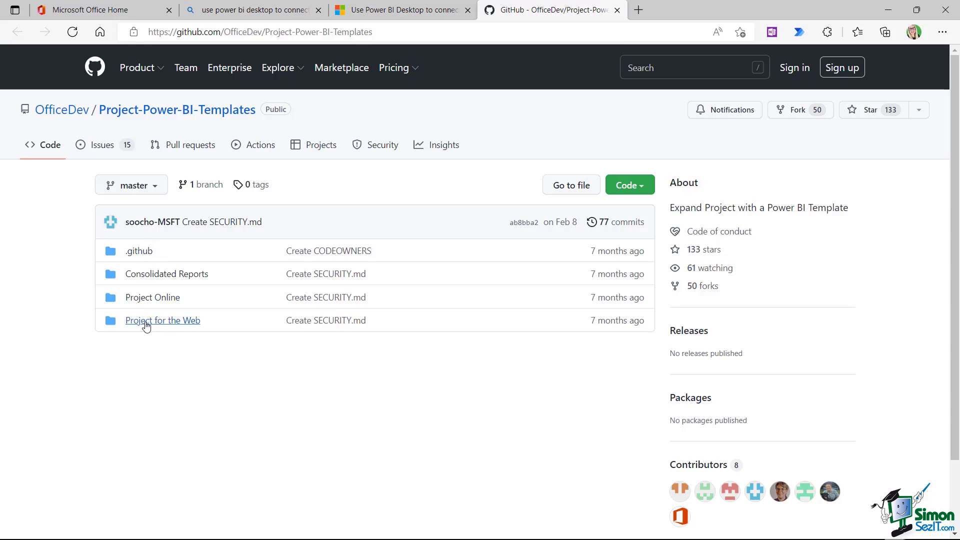
click(182, 320)
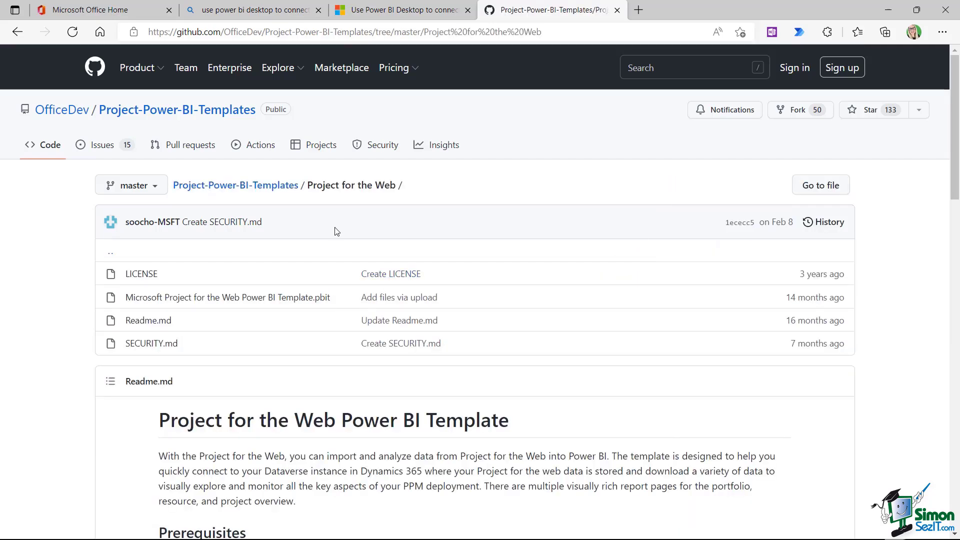
scroll(336, 231, down, 3)
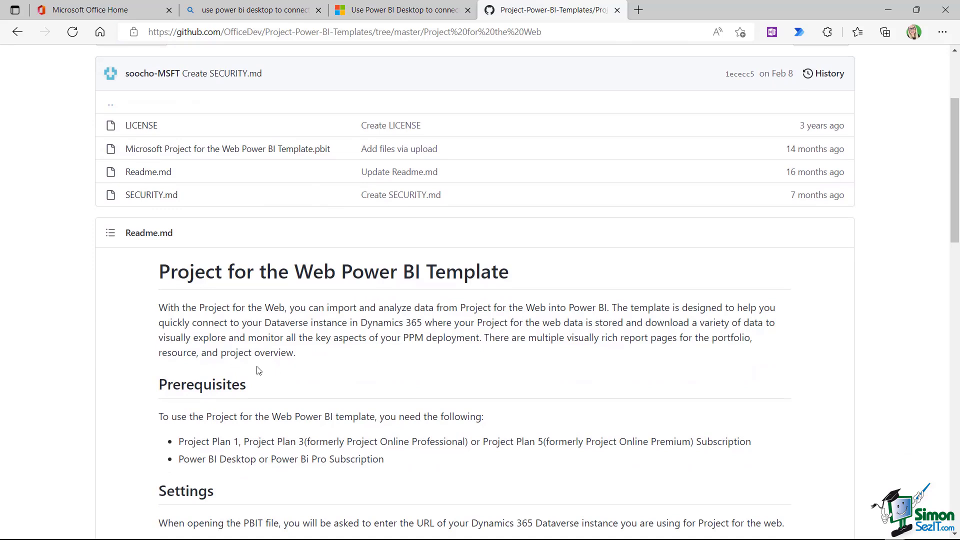
scroll(277, 287, up, 1)
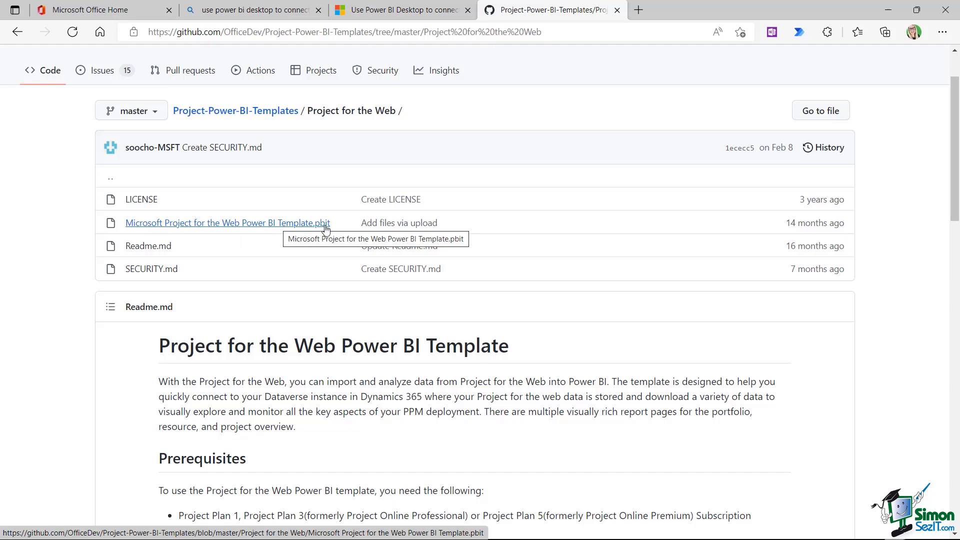
click(269, 225)
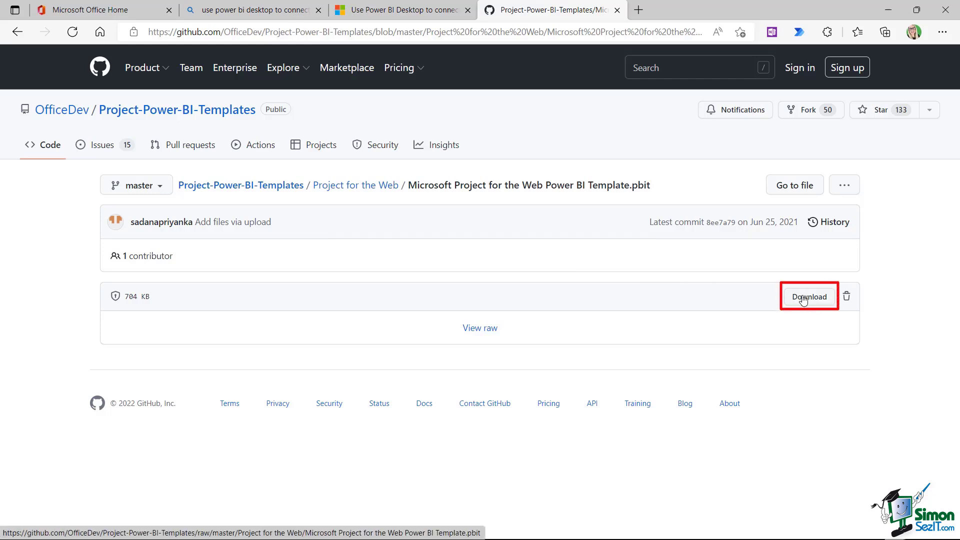
- Download the 704 KB Project for the Web template and open it in Power BI Desktop
click(803, 299)
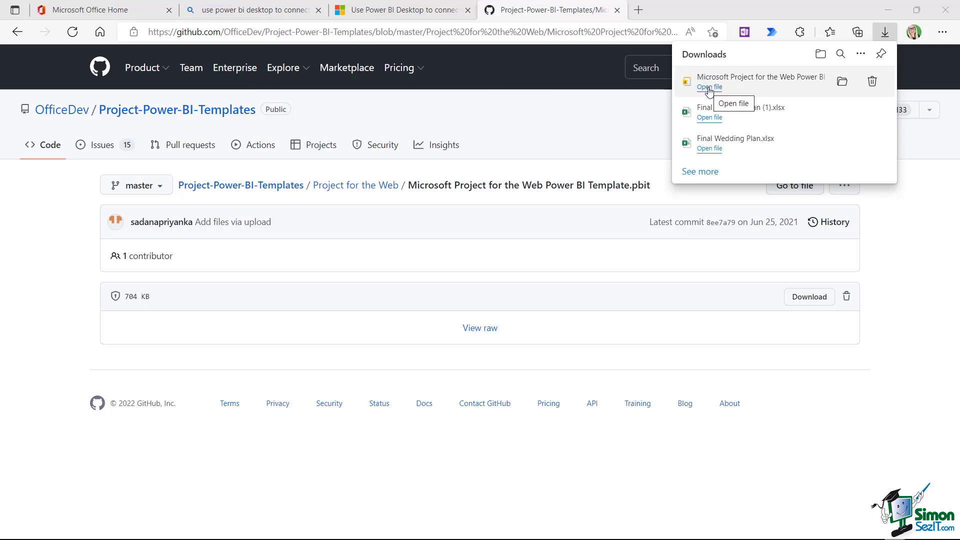
click(708, 88)
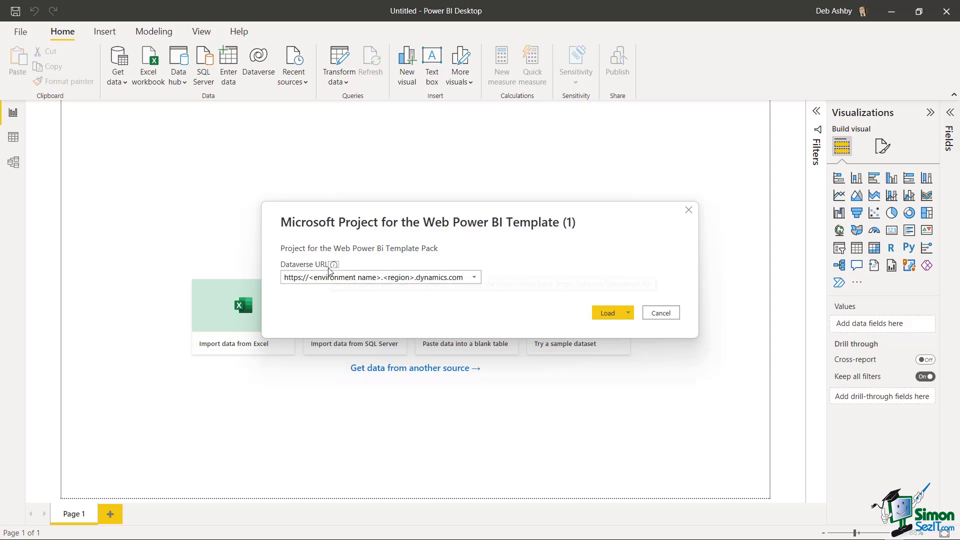
- View the information tip for the Dataverse URL field, then return to the Office home page
mouse_move(330, 271)
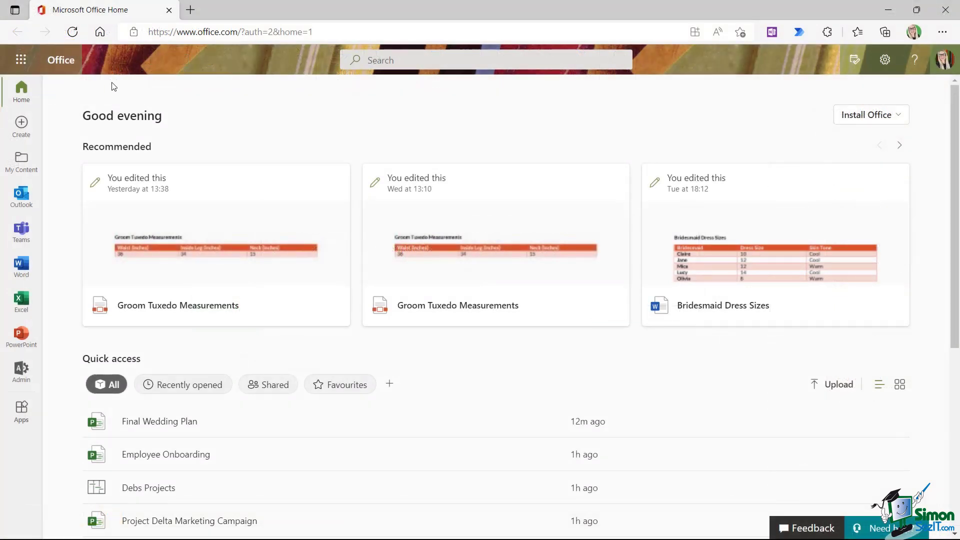
- Launch Power Apps from the Microsoft 365 app list and scroll its home page to the Dynamics 365 environment
click(27, 63)
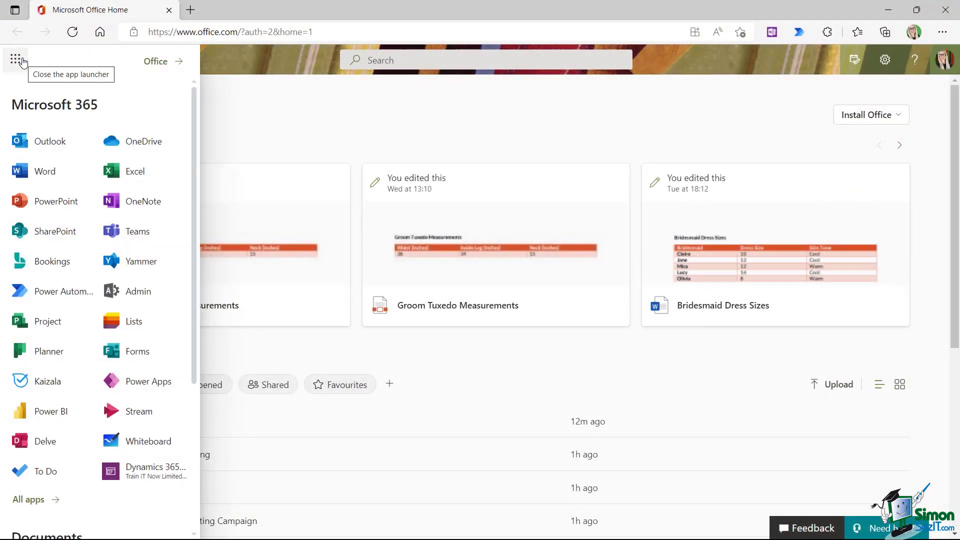
click(130, 383)
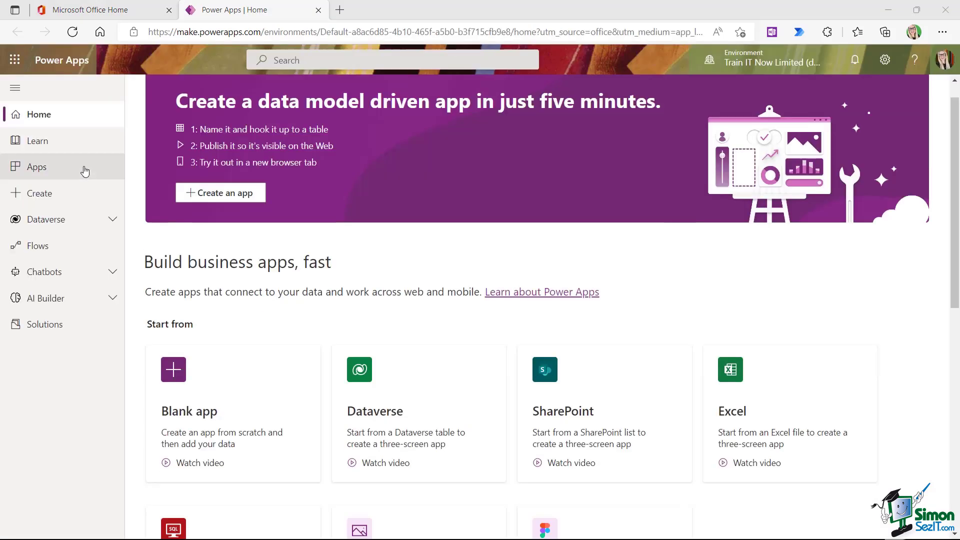
scroll(419, 214, down, 3)
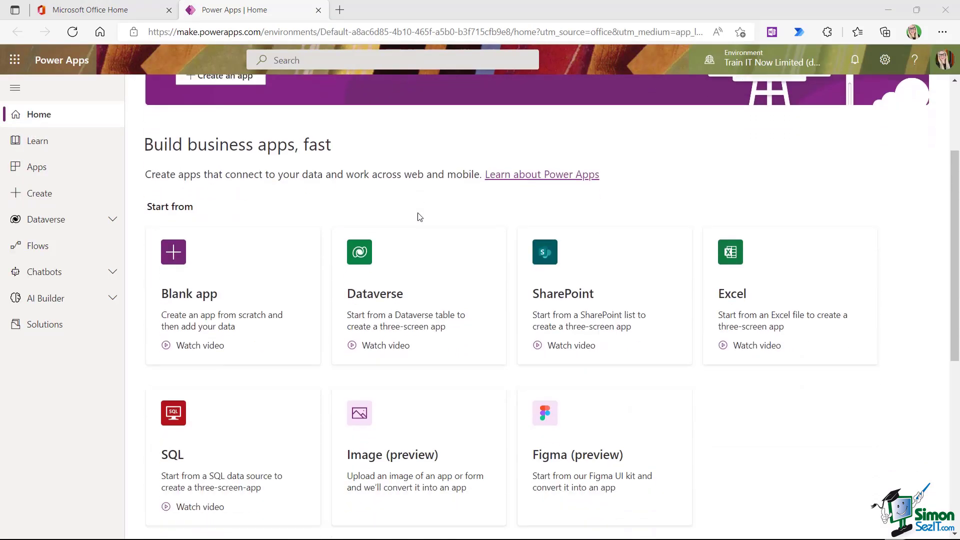
scroll(419, 217, down, 7)
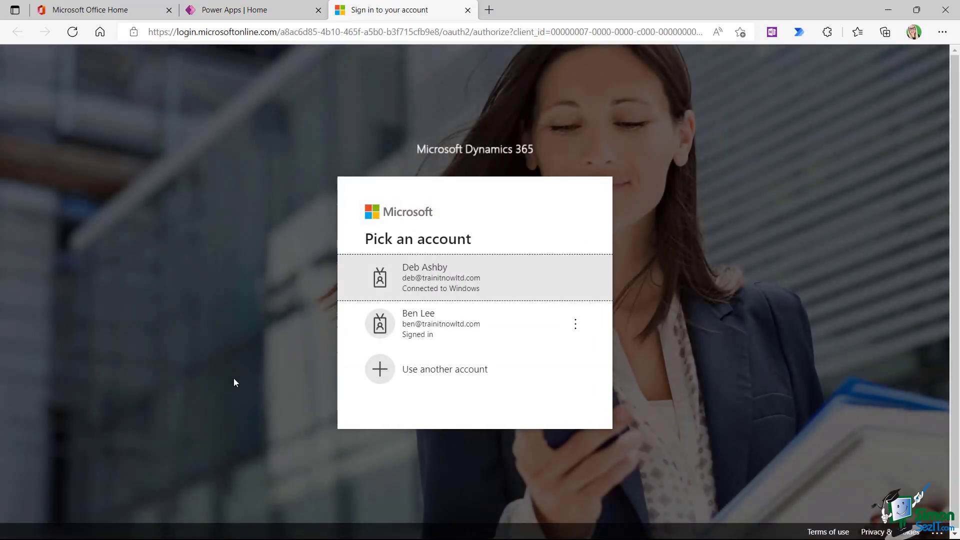
- Sign in with the work account and stay signed in to reach My Active Projects
click(474, 273)
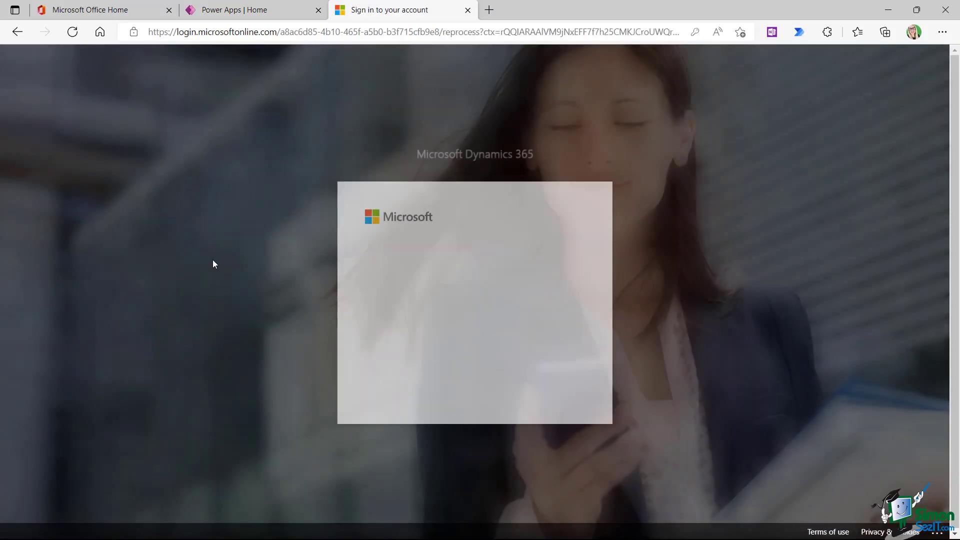
click(550, 387)
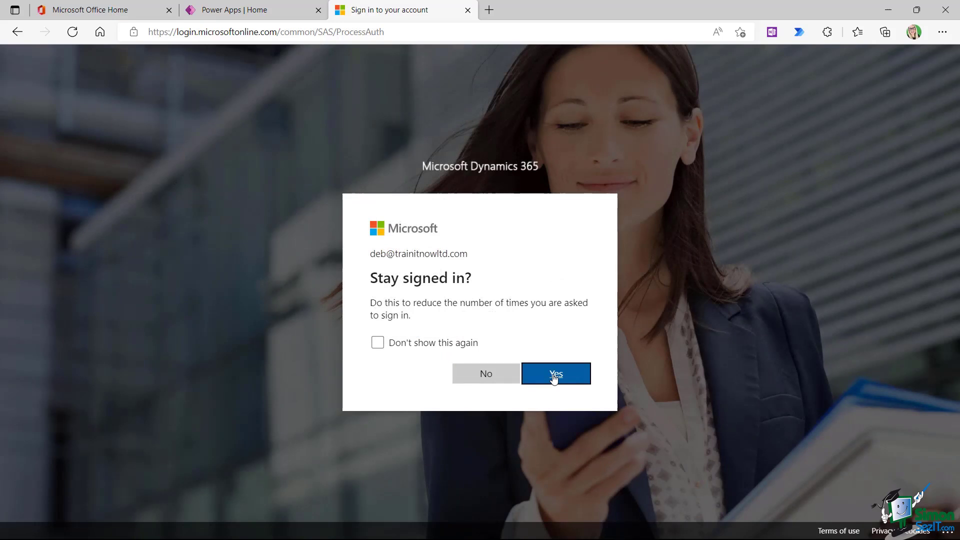
click(554, 375)
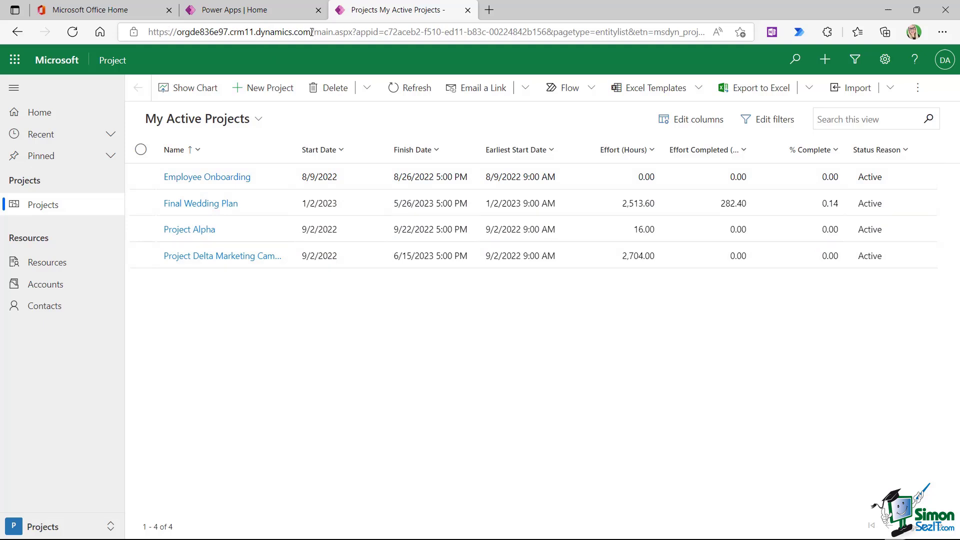
drag(311, 32, 148, 32)
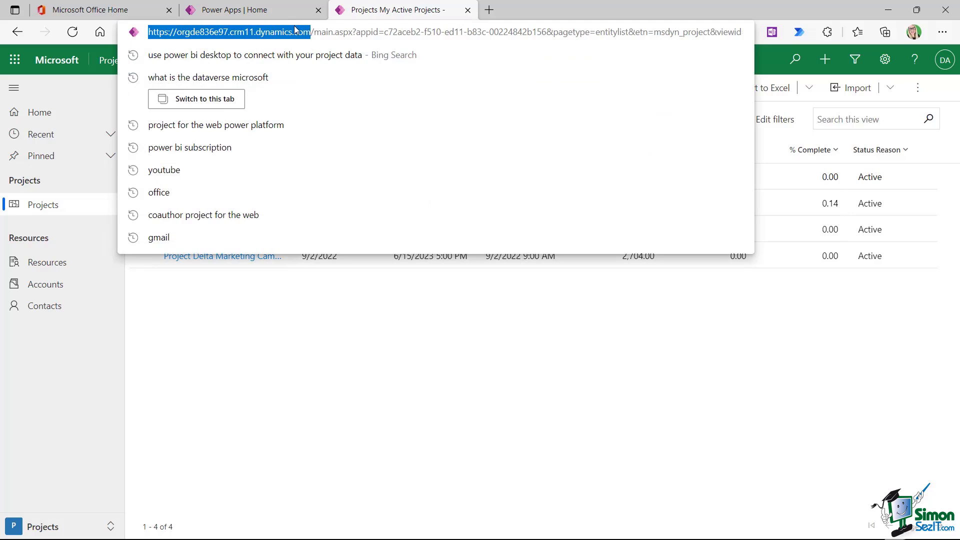
key(ctrl+c)
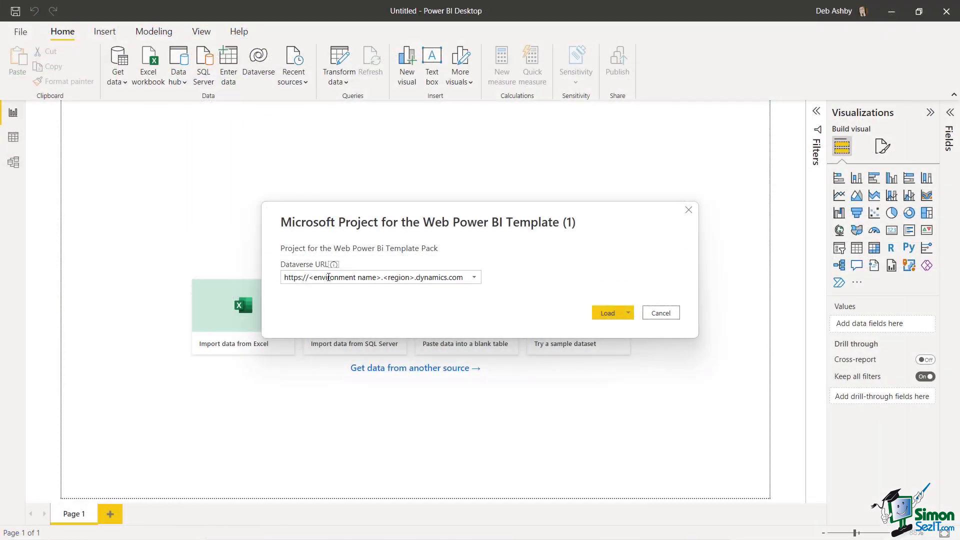
- Replace the placeholder Dataverse URL with the copied environment dynamics.com address
drag(284, 278, 500, 279)
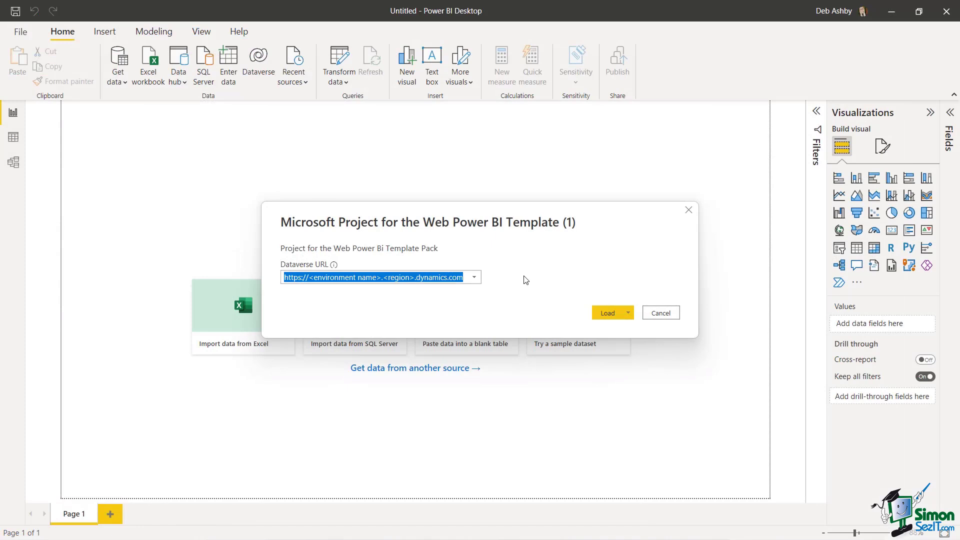
key(ctrl+v)
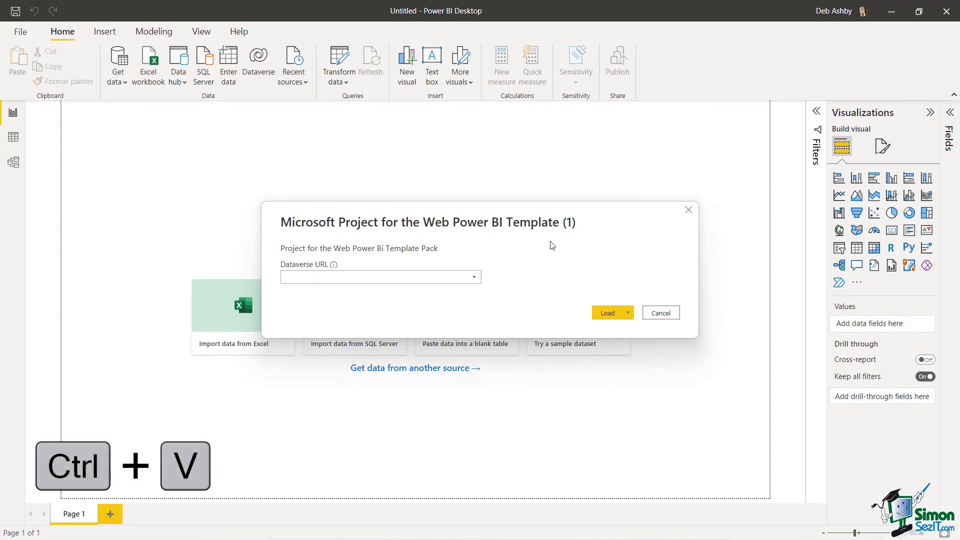
key(ctrl+v)
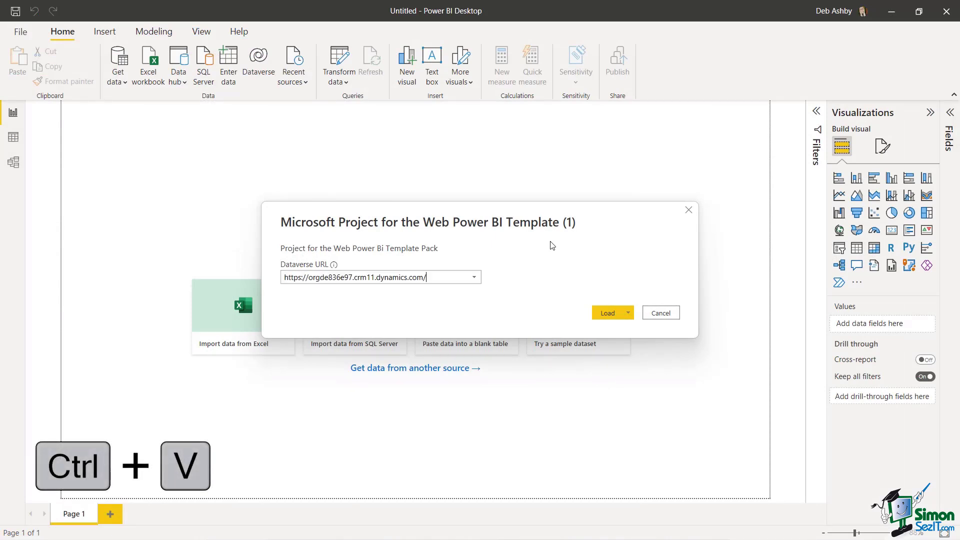
- Load the template's Dataverse data and view the Portfolio Dashboard showing 4 projects and 2,698 effort hours
click(607, 313)
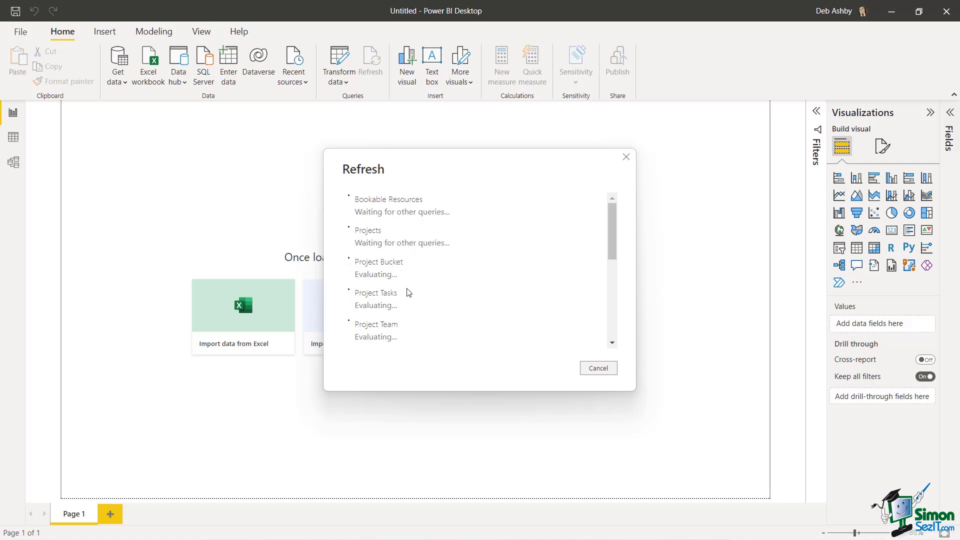
drag(611, 229, 602, 210)
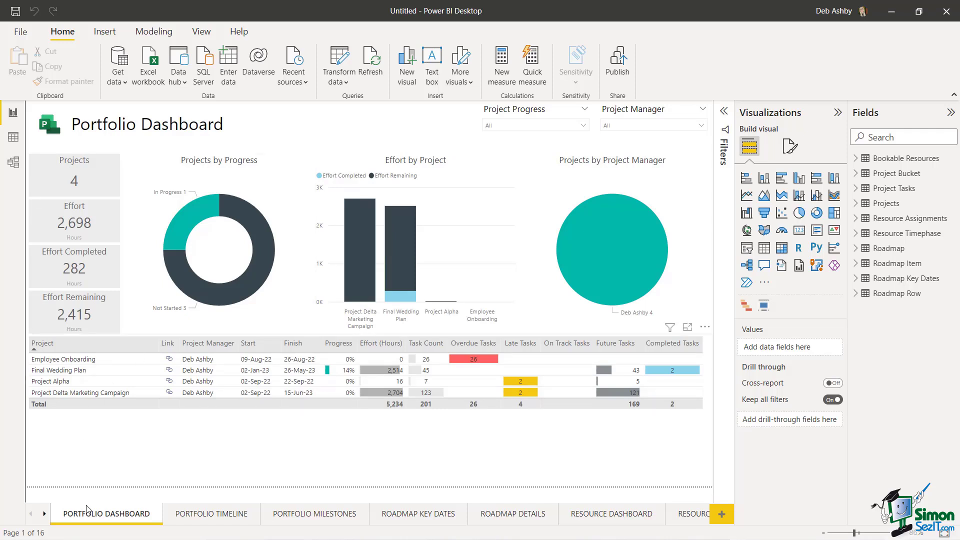
click(209, 515)
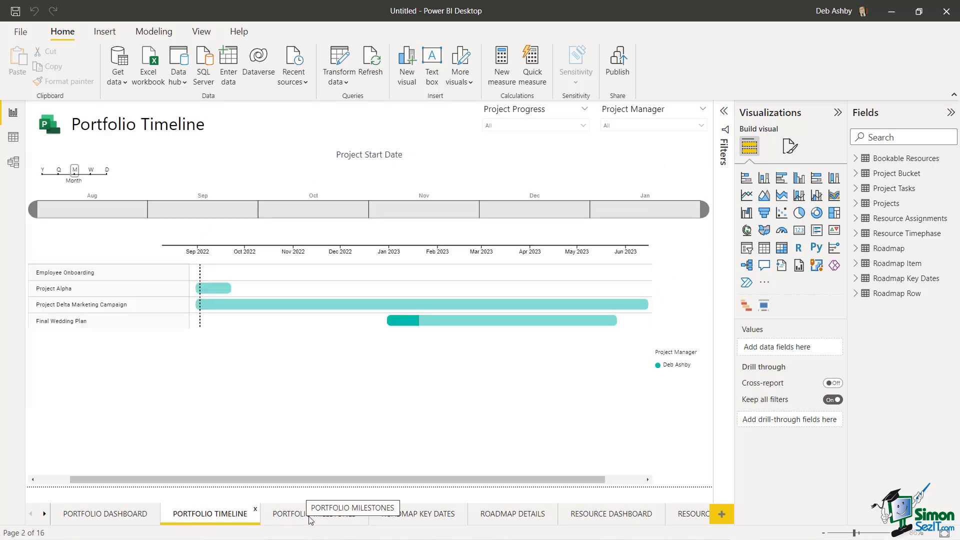
click(106, 520)
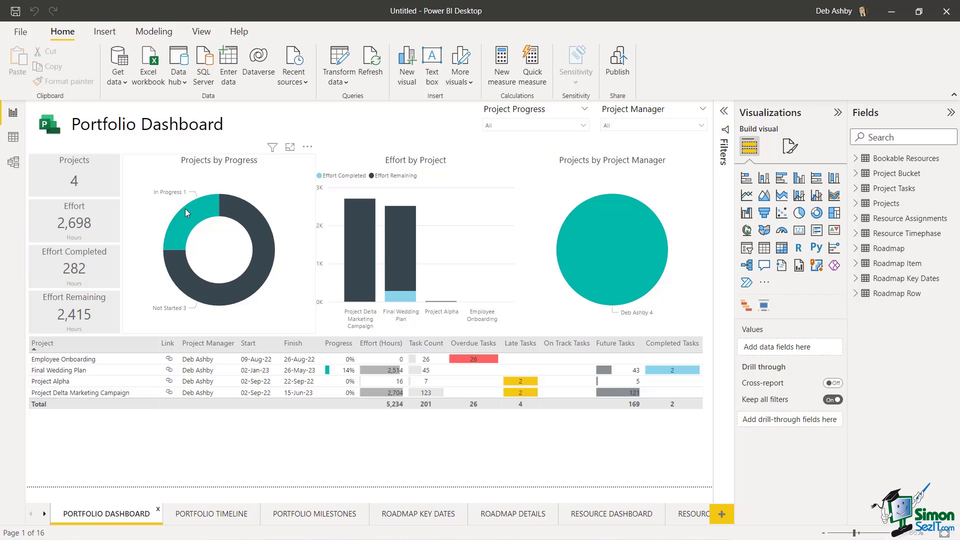
mouse_move(190, 281)
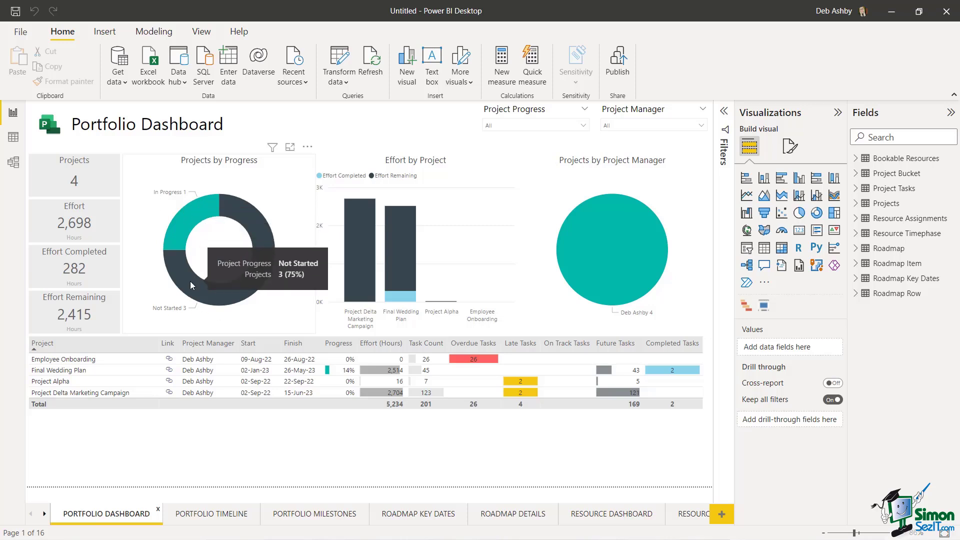
mouse_move(412, 244)
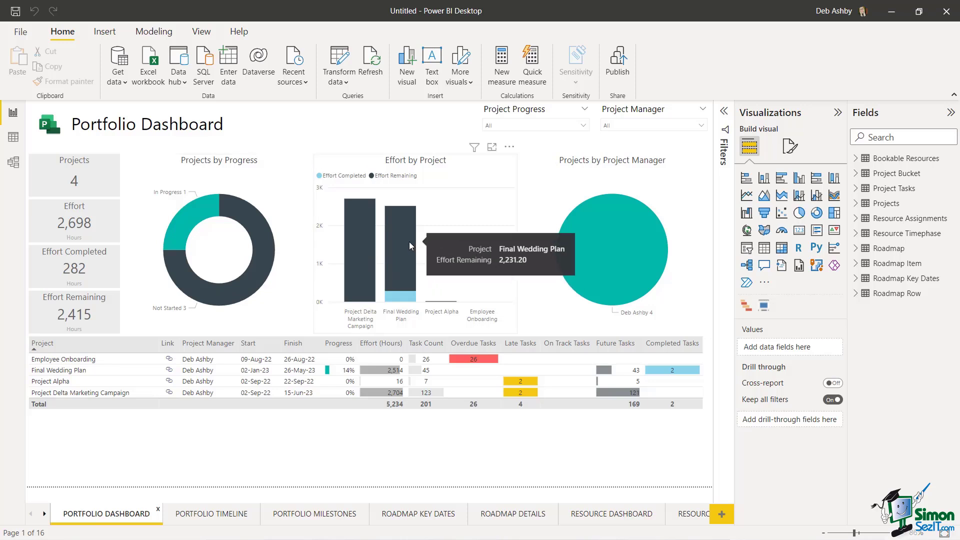
mouse_move(646, 245)
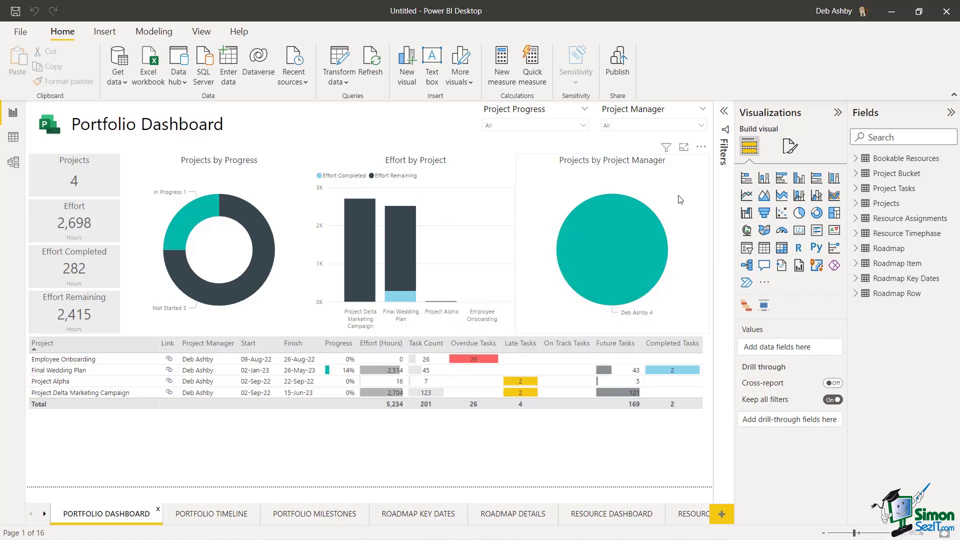
mouse_move(639, 271)
click(583, 126)
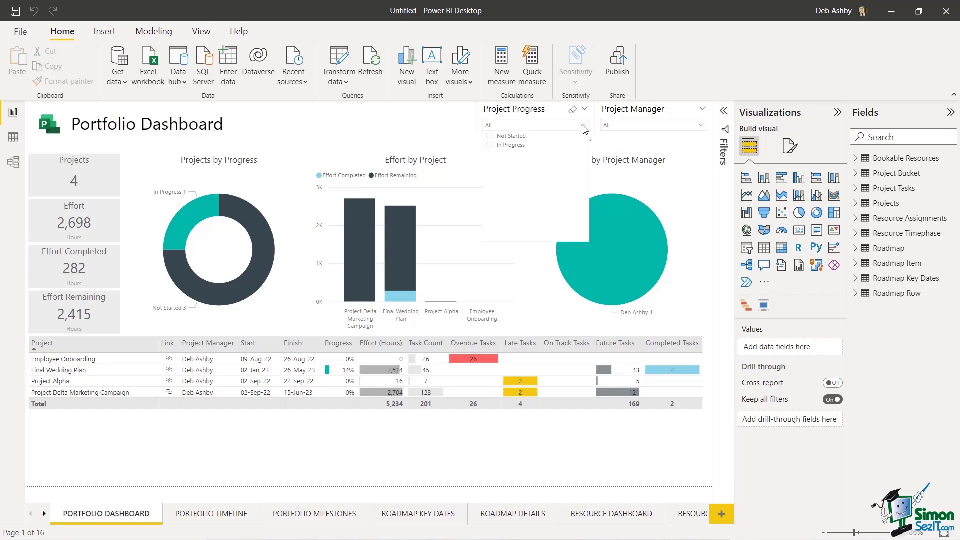
click(584, 126)
click(583, 126)
click(357, 129)
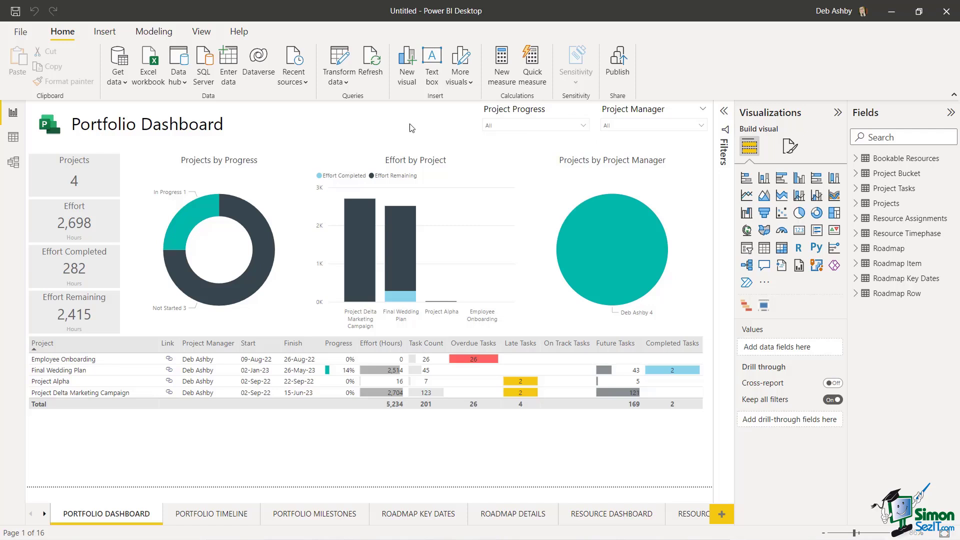
click(702, 126)
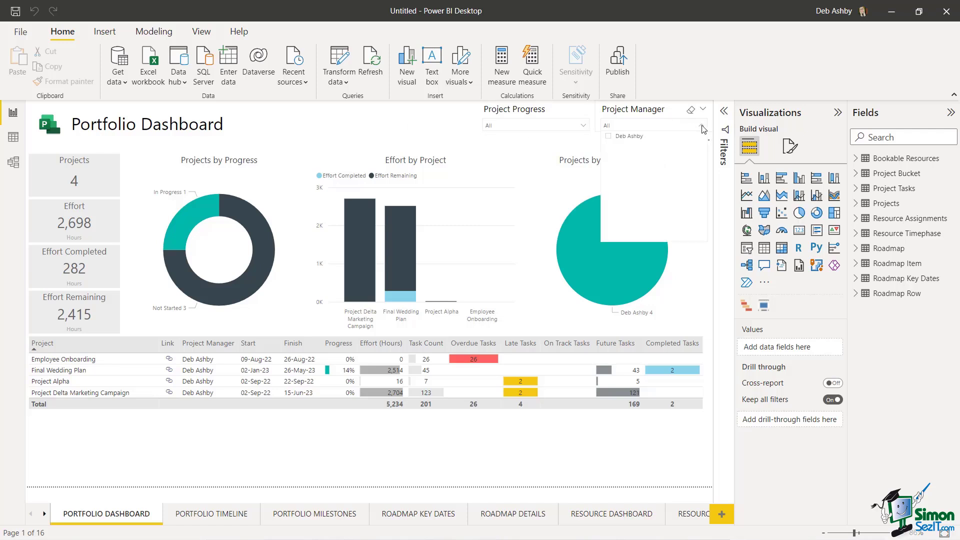
click(433, 129)
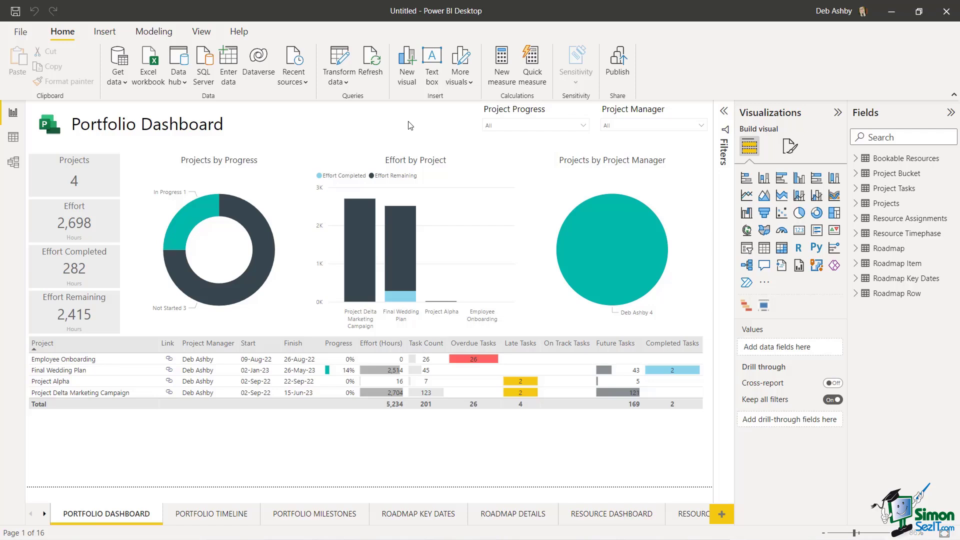
- View the Portfolio Timeline, Portfolio Milestones, Roadmap Key Dates, Roadmap Details, Resource Dashboard and Resource Assignments pages in turn
click(218, 518)
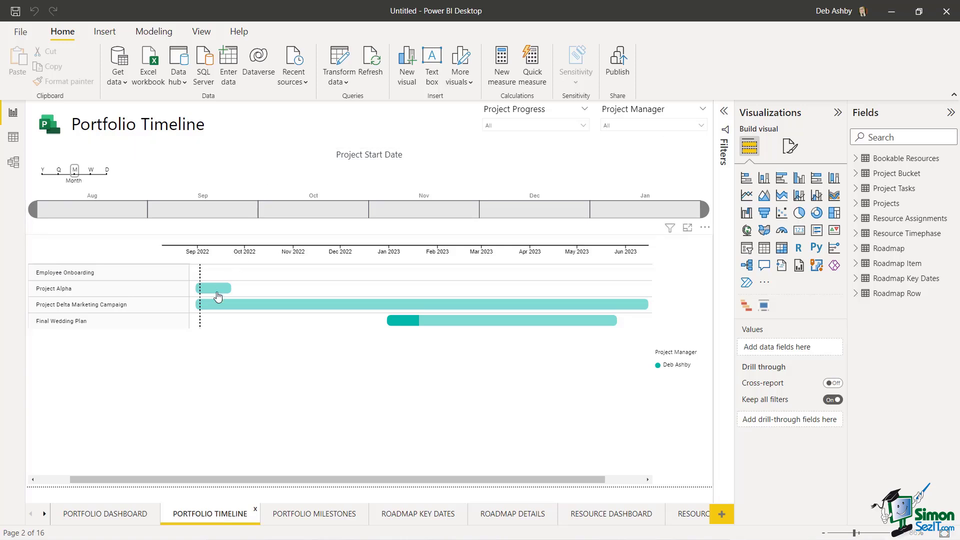
click(310, 519)
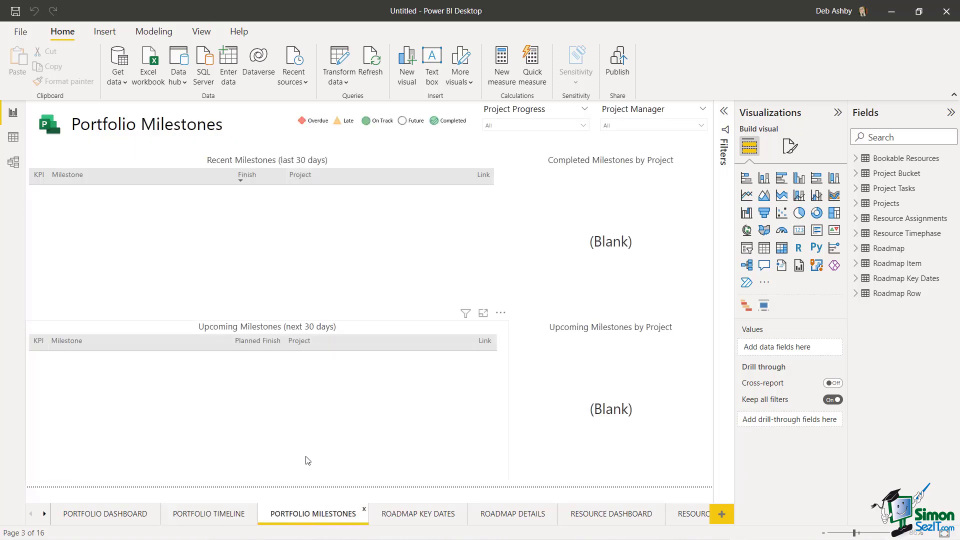
click(433, 522)
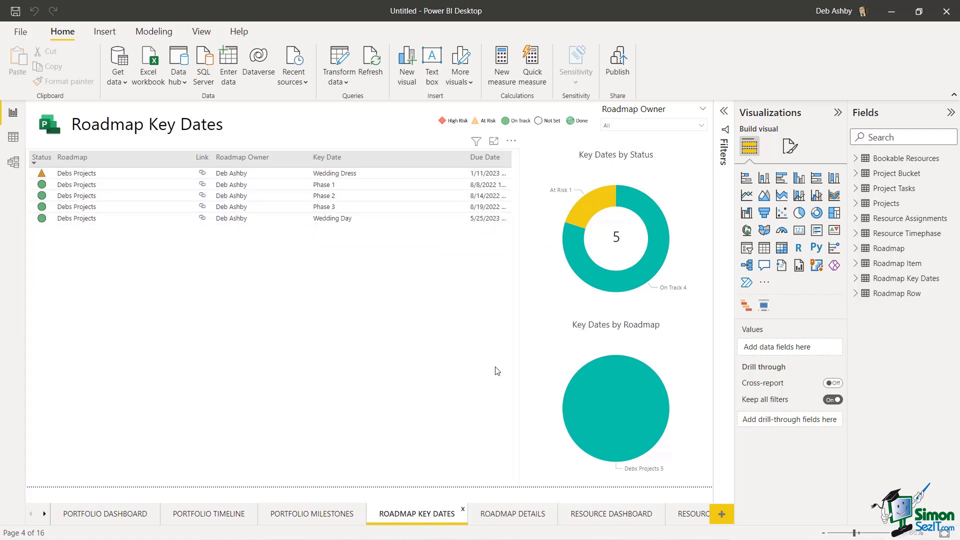
click(509, 512)
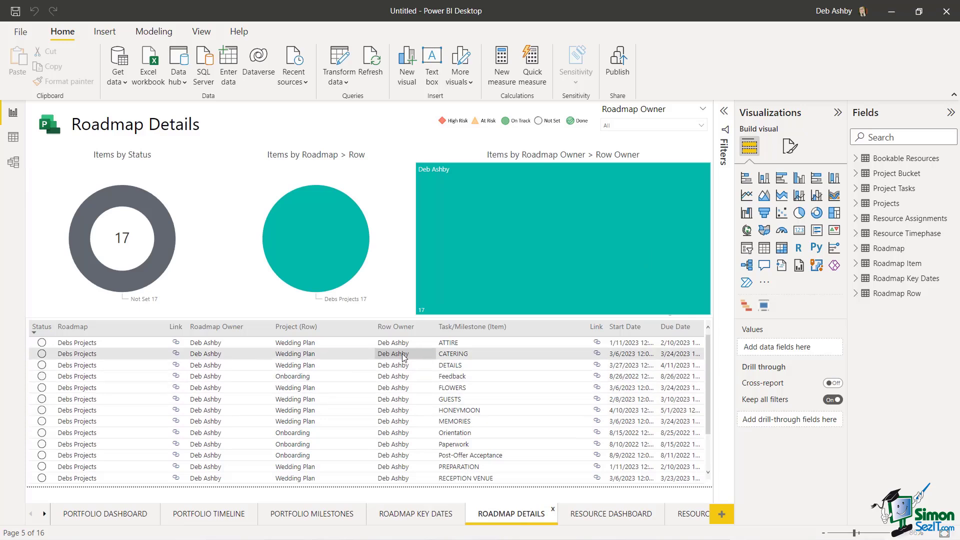
click(609, 513)
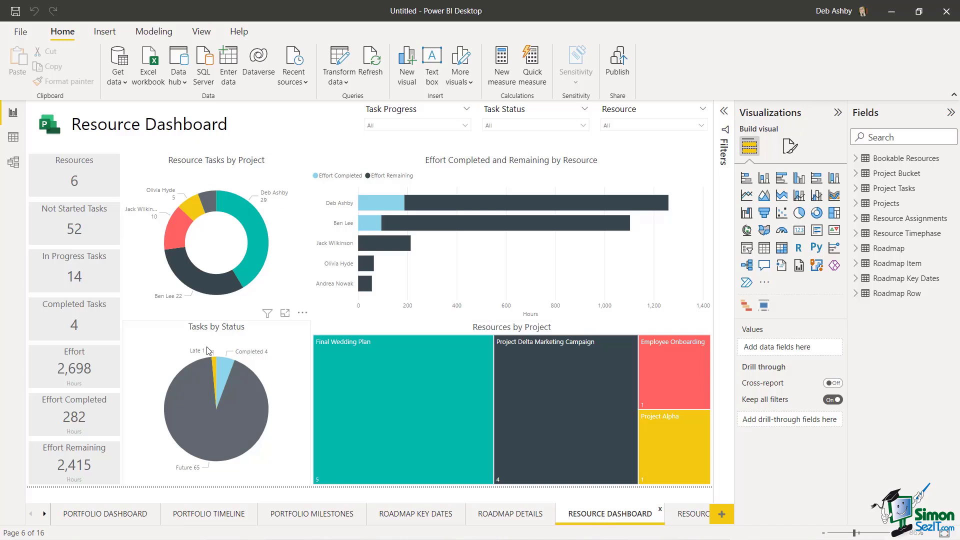
click(686, 518)
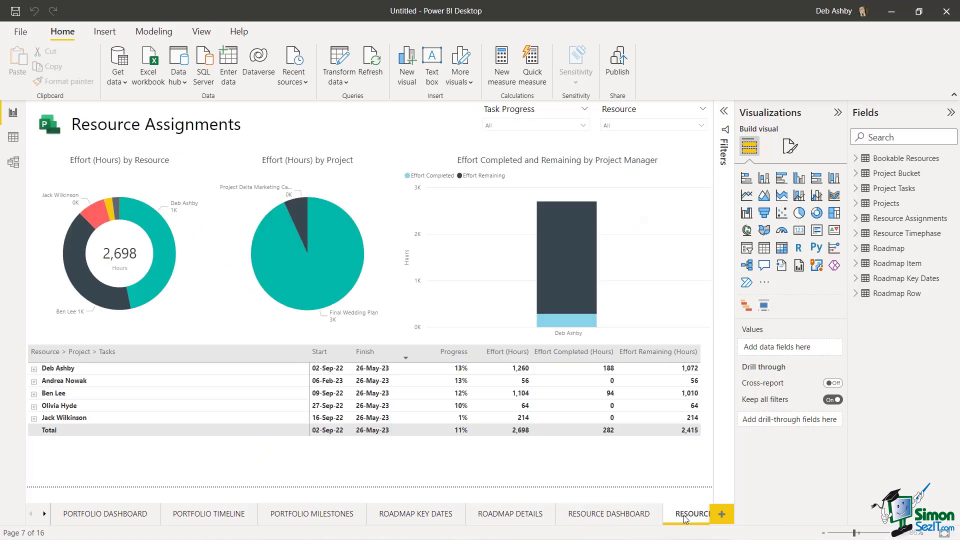
click(44, 514)
- View My Timeline and both tooltip pages (Task Overview & My Work, Resource Assignments), then return to Portfolio Dashboard
click(45, 514)
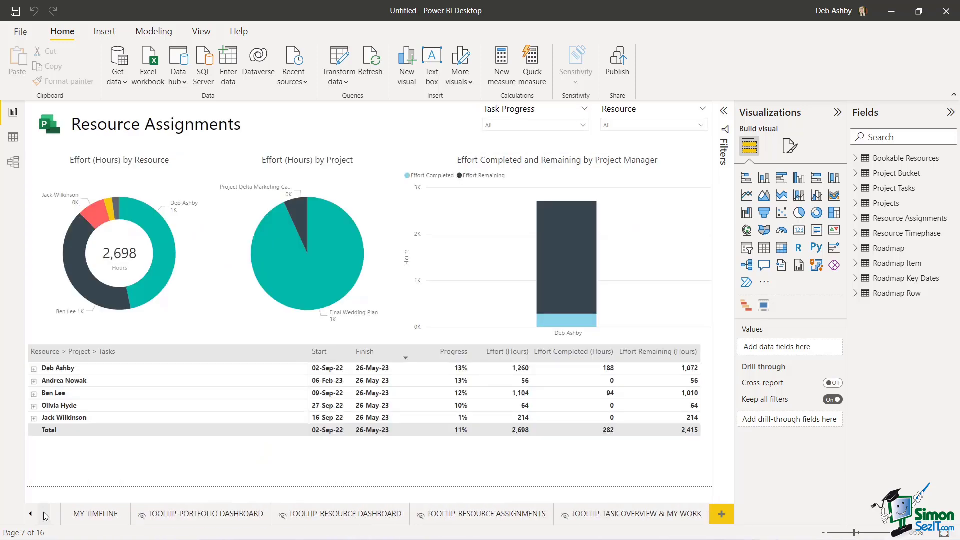
click(96, 518)
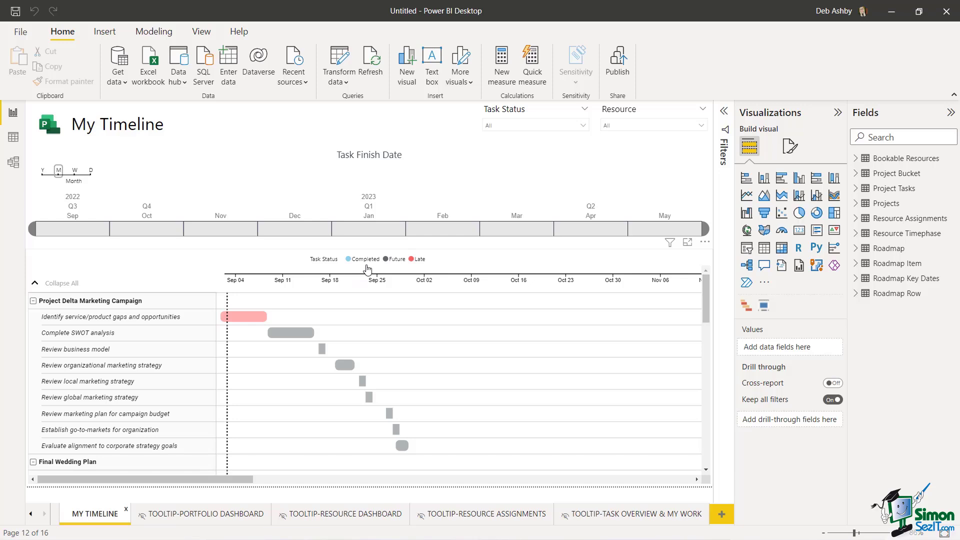
click(629, 515)
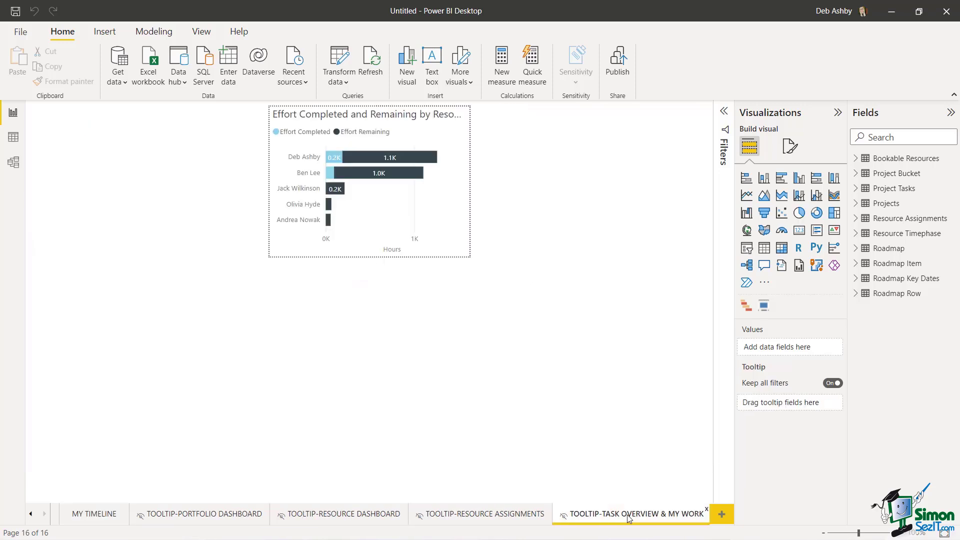
click(505, 520)
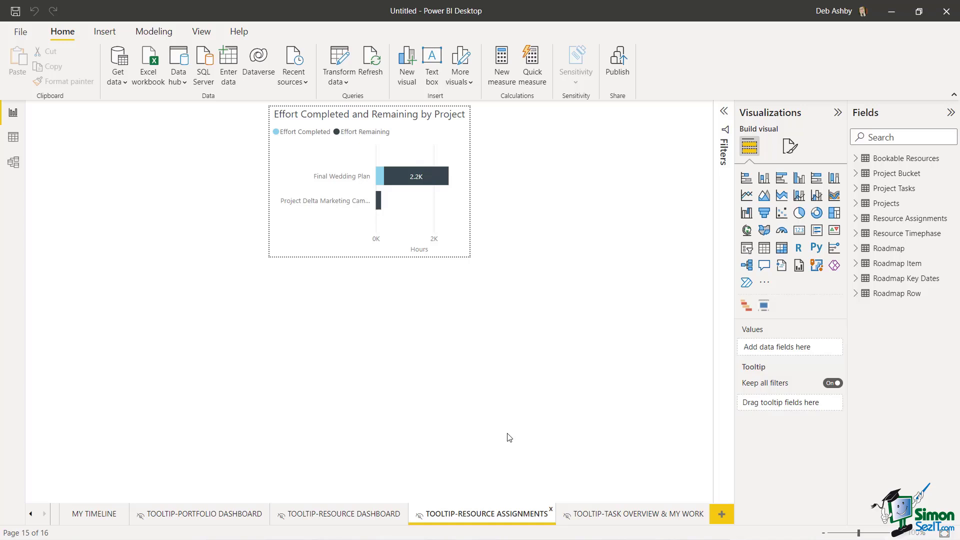
click(31, 517)
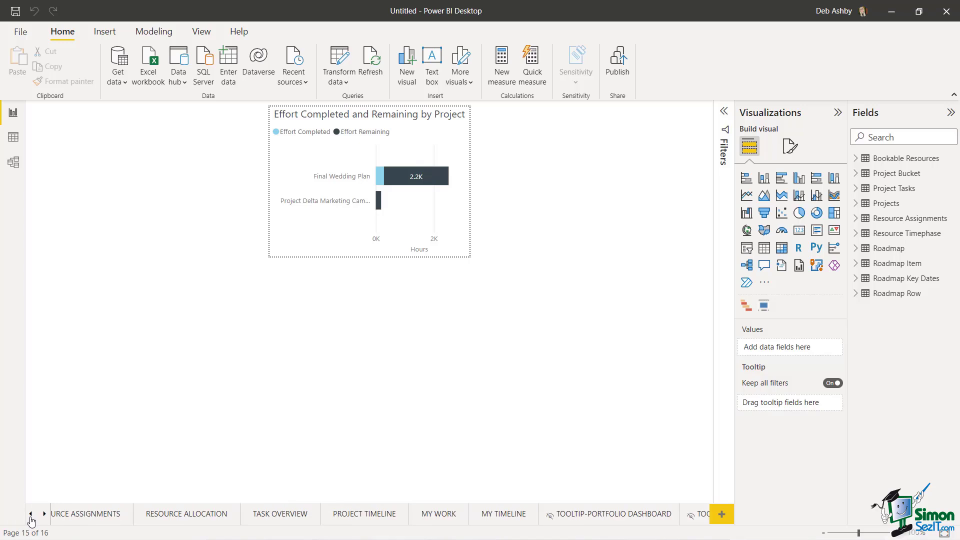
click(102, 513)
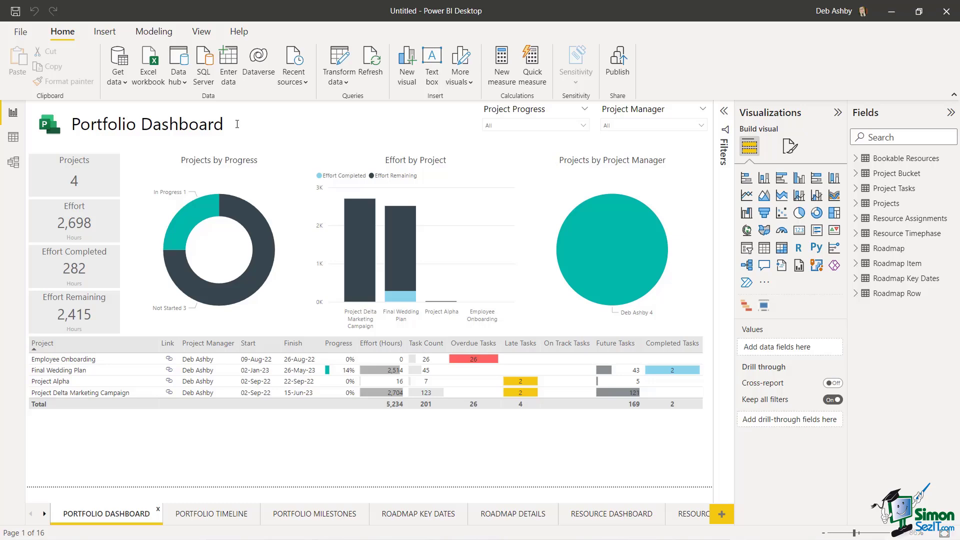
- Begin saving the report to Course Files under the name Project_Overview_Report
click(21, 32)
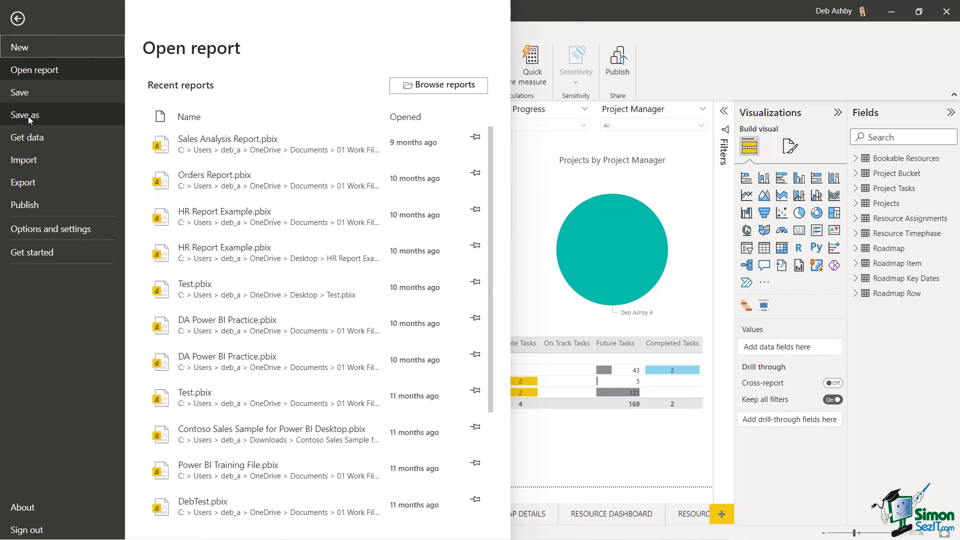
key(Escape)
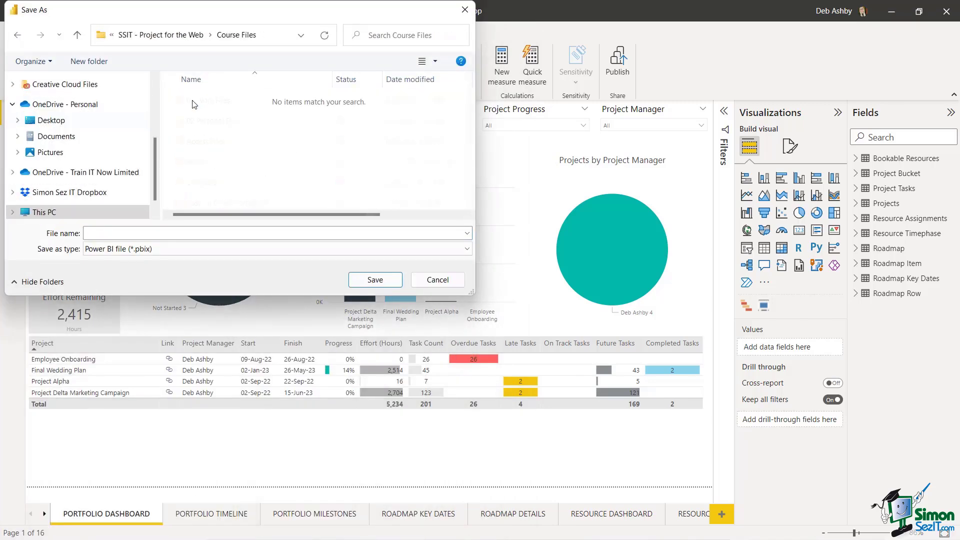
click(106, 233)
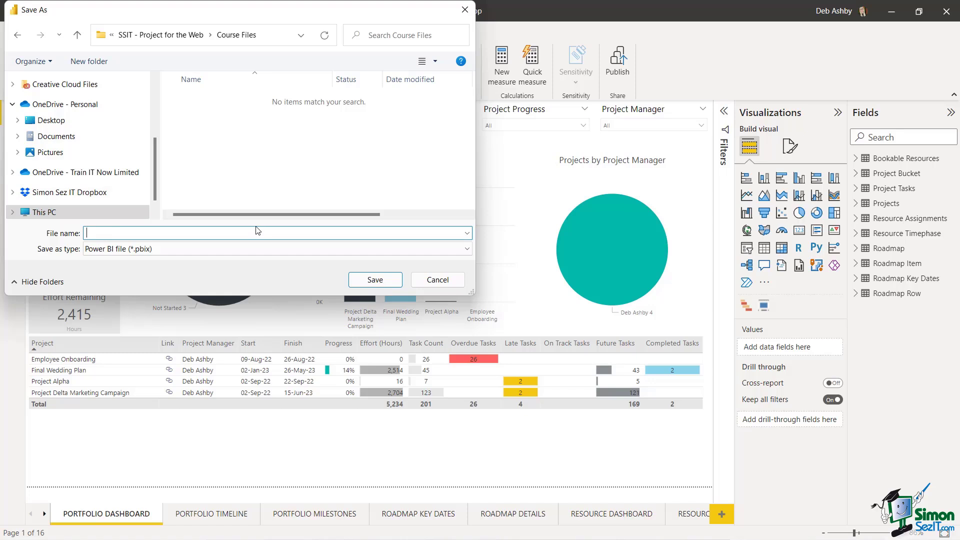
text(Projecc)
text(Overview_Report)
- Save the report as the Power BI file Project_Overview_Report.pbix
click(393, 281)
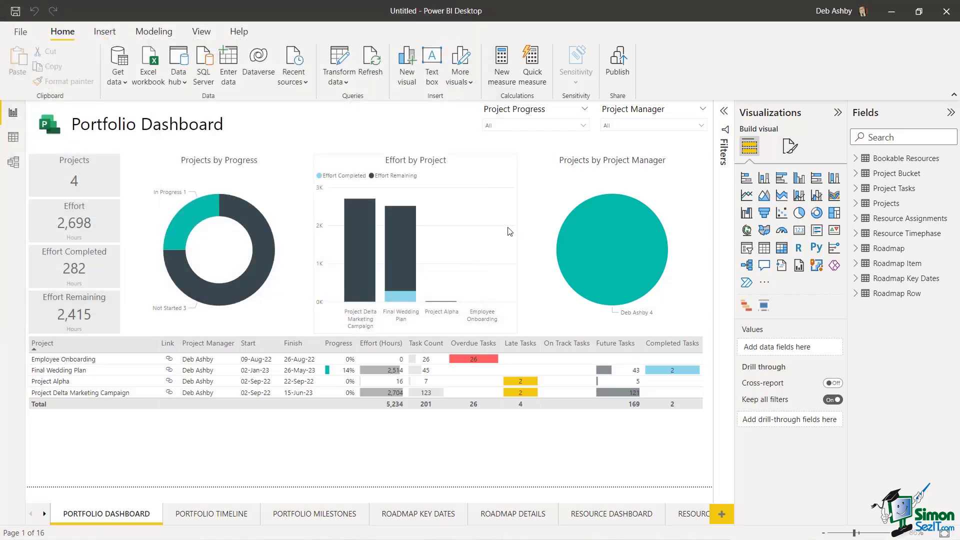